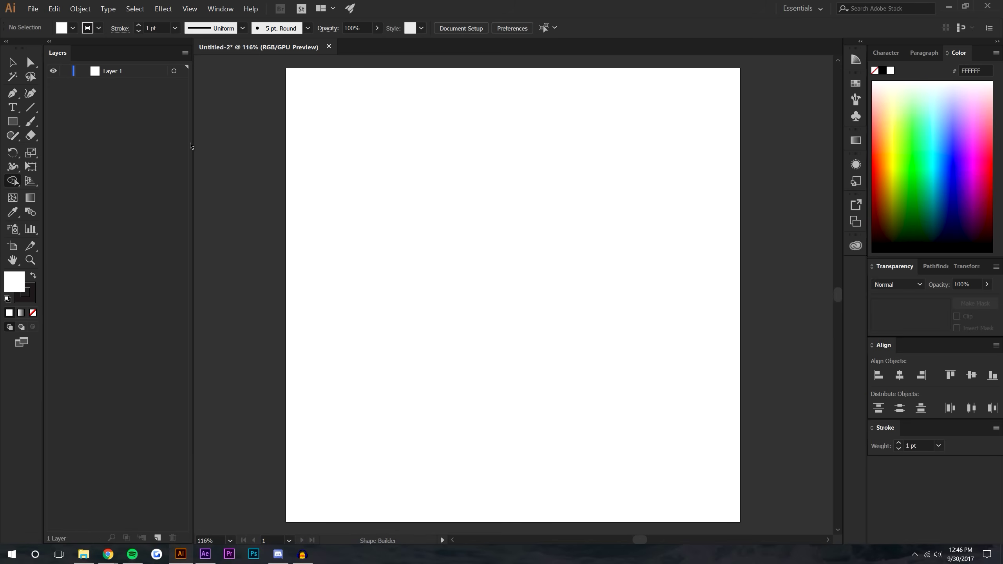
Start a new document with File > New.
{"action": "left_click", "coordinate": [33, 9]}
{"action": "left_click", "coordinate": [37, 22]}
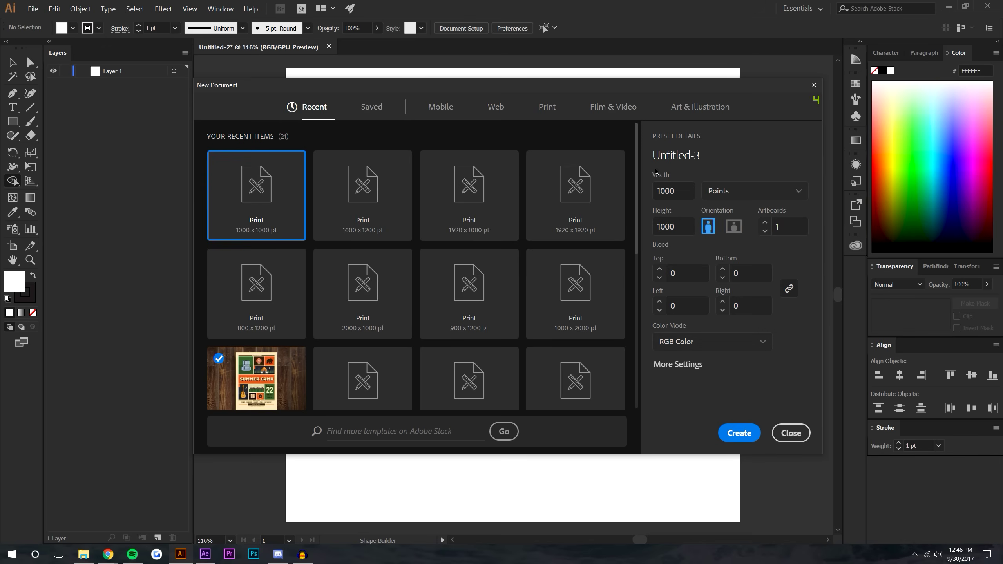
Create the 1000 × 1000 pt Untitled-3 document and pick the Rectangular Grid Tool.
{"action": "left_click", "coordinate": [738, 433]}
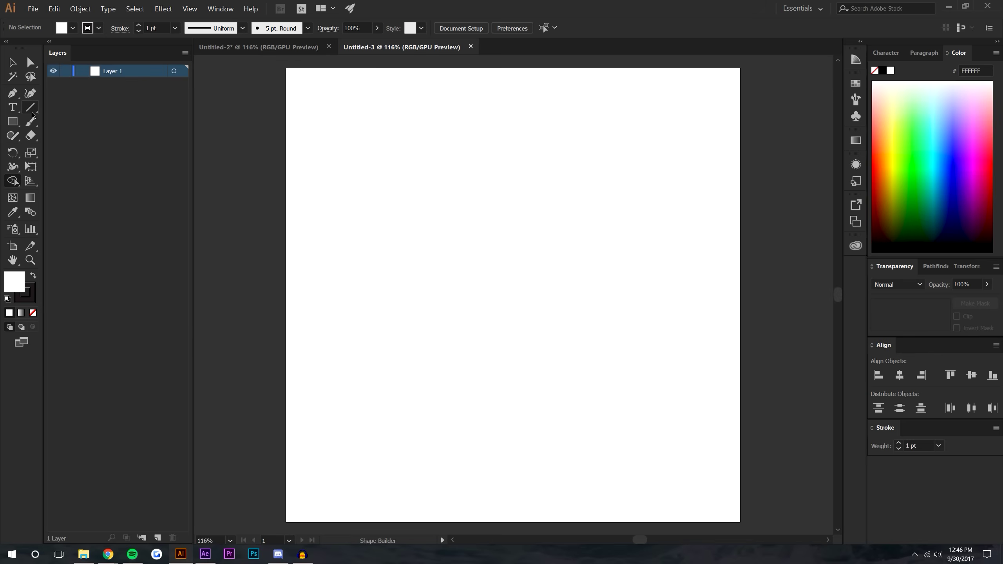
{"action": "left_click_drag", "start_coordinate": [32, 114], "coordinate": [102, 157]}
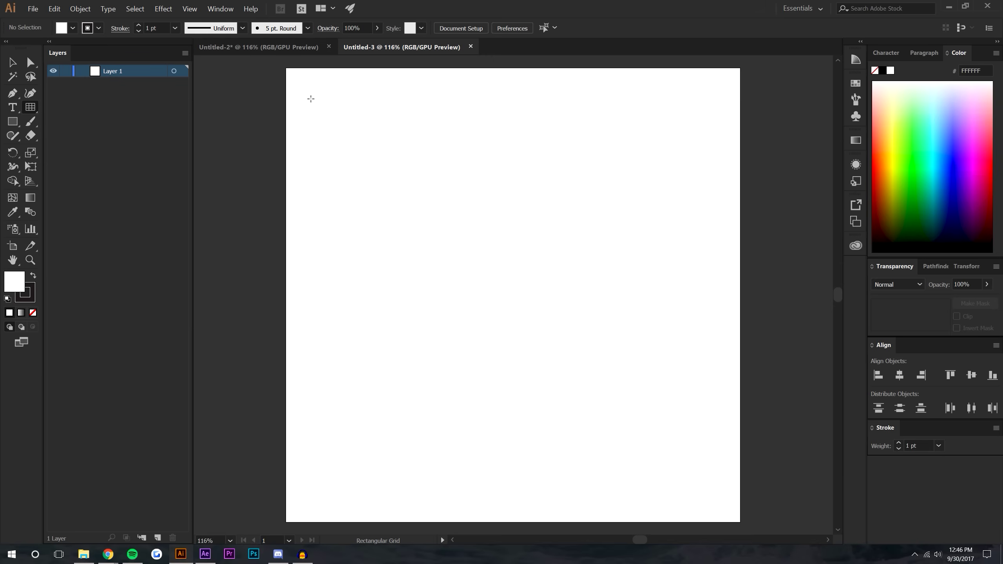
{"action": "left_click", "coordinate": [286, 68]}
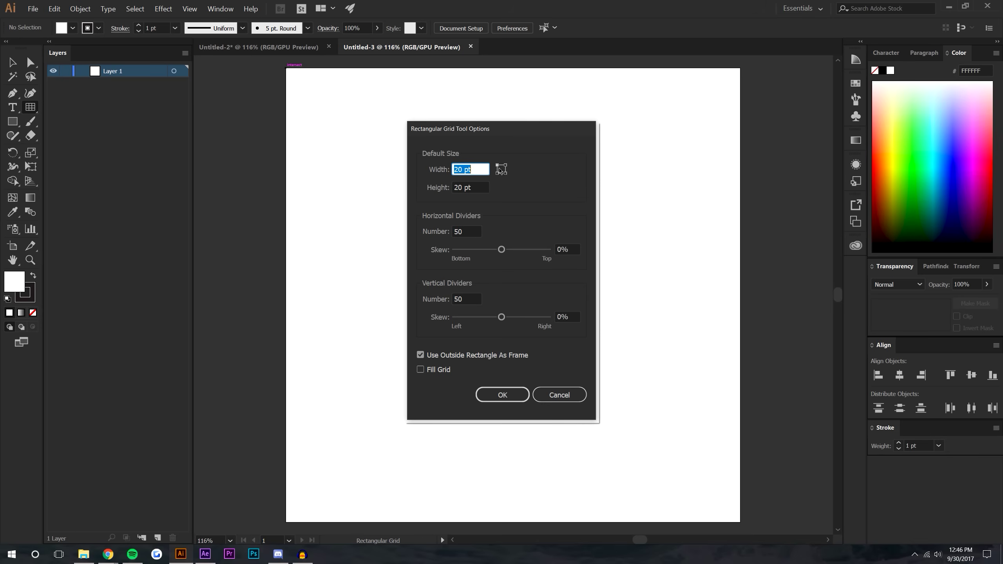
Draw a 1000 × 1000 pt rectangular grid with 100 horizontal and 100 vertical dividers.
{"action": "left_click", "coordinate": [460, 168]}
{"action": "double_click", "coordinate": [459, 169]}
{"action": "type", "text": "100"}
{"action": "type", "text": "0"}
{"action": "double_click", "coordinate": [461, 187]}
{"action": "type", "text": "1000"}
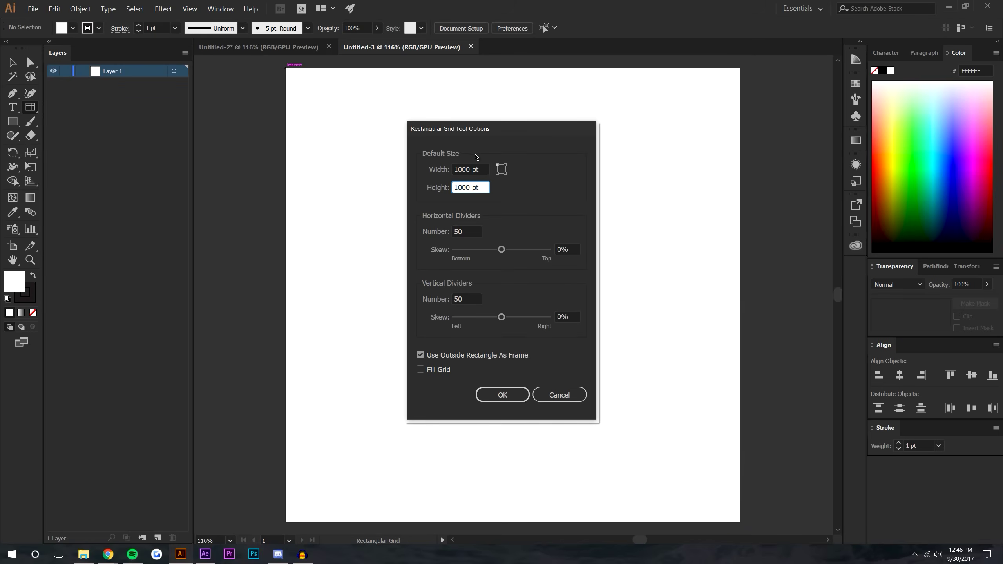
{"action": "key", "text": "Tab"}
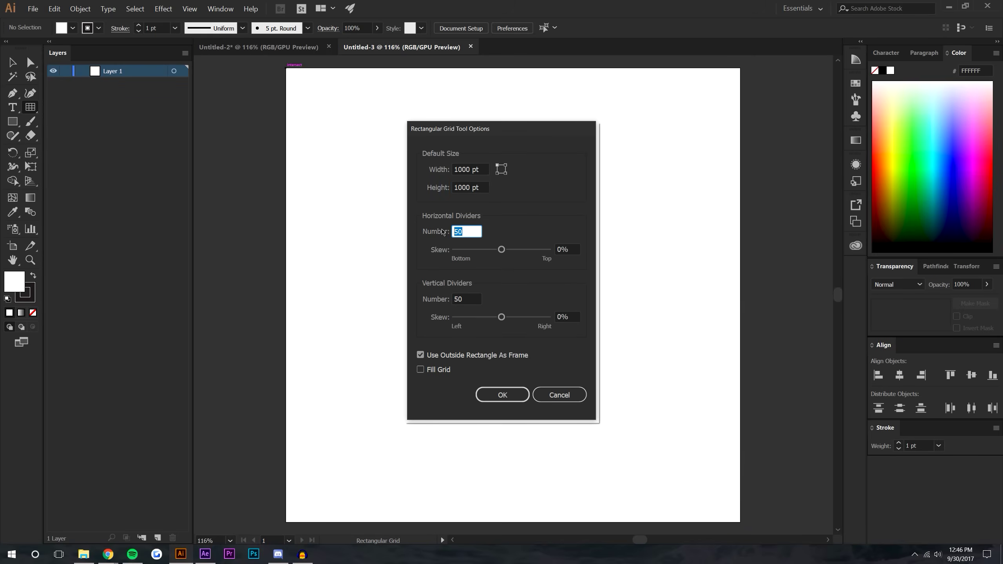
{"action": "type", "text": "100"}
{"action": "key", "text": "Tab"}
{"action": "type", "text": "1"}
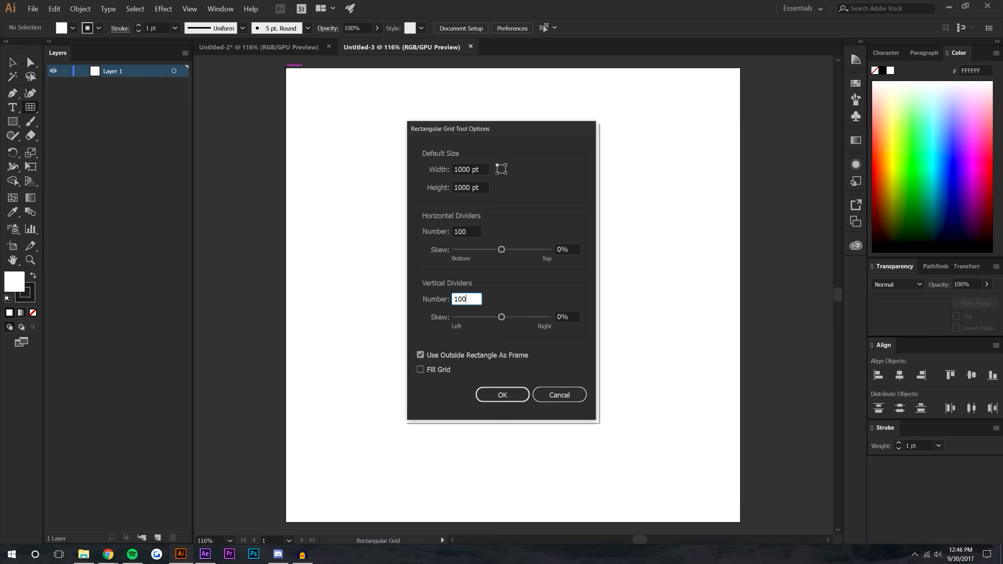
{"action": "type", "text": "00"}
{"action": "left_click", "coordinate": [502, 394]}
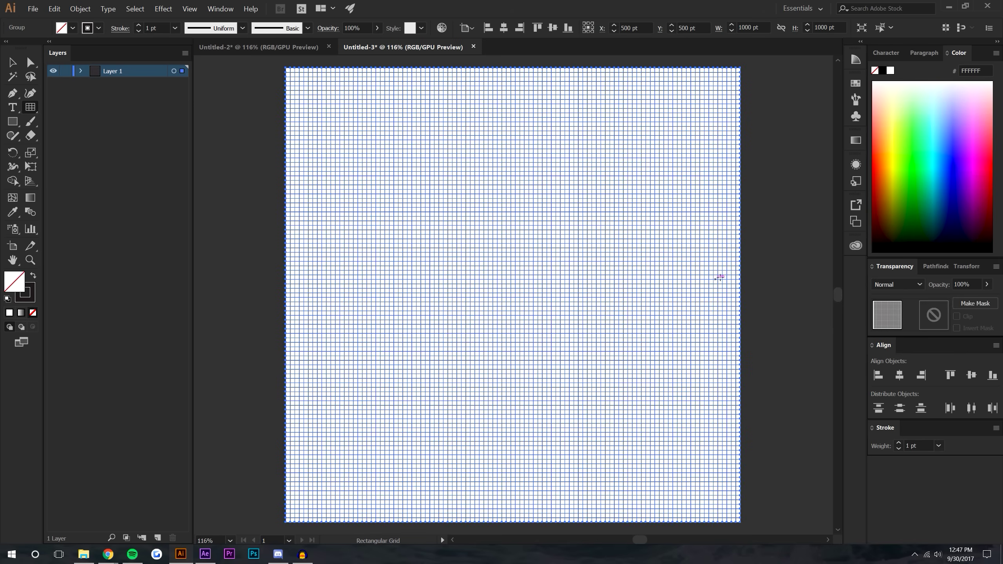
Select the whole grid, choose the Live Paint Bucket, and zoom to 400%.
{"action": "left_click", "coordinate": [12, 62]}
{"action": "left_click", "coordinate": [272, 190]}
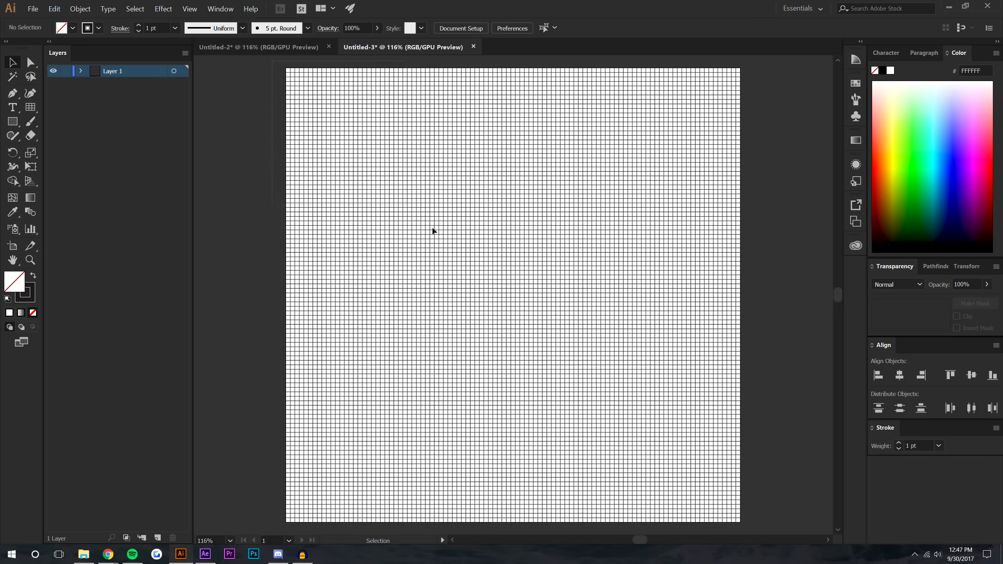
{"action": "left_click_drag", "start_coordinate": [762, 533], "coordinate": [762, 533]}
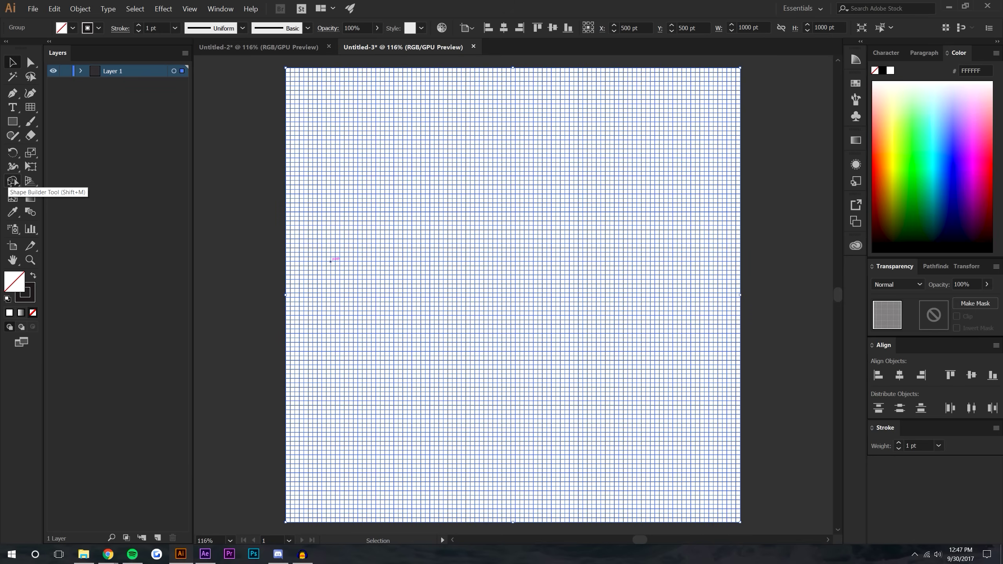
{"action": "left_click", "coordinate": [9, 182]}
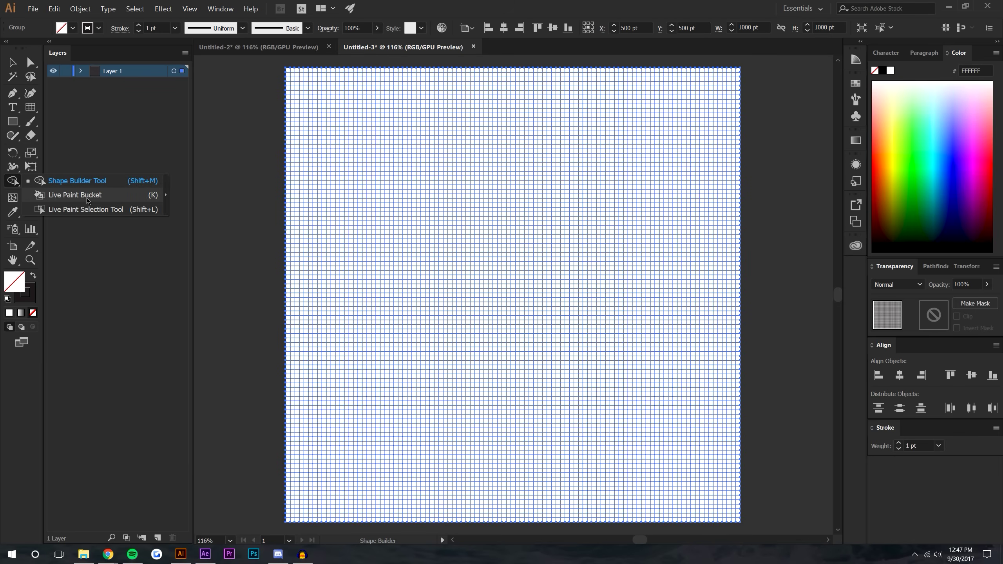
{"action": "left_click", "coordinate": [69, 195]}
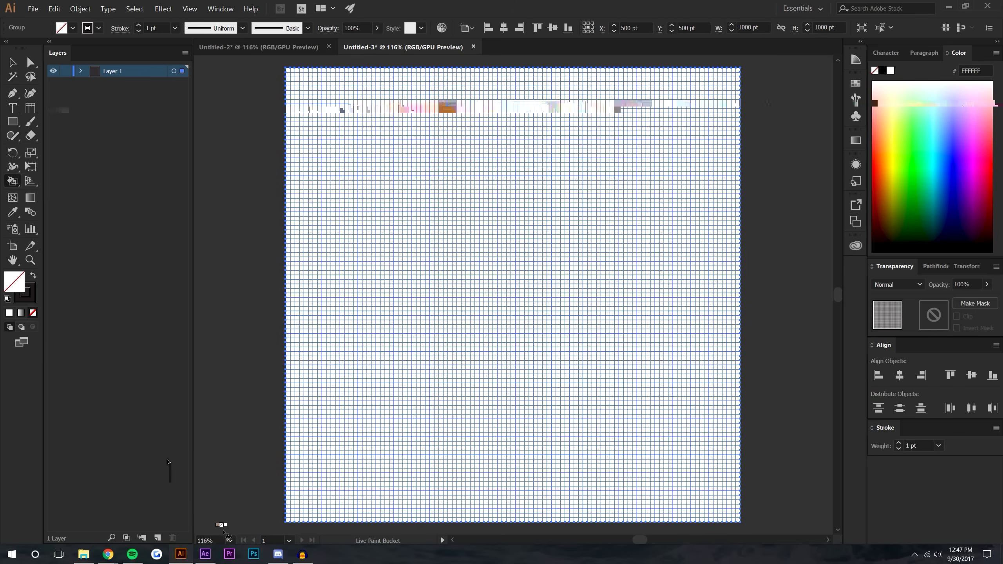
{"action": "left_click", "coordinate": [229, 540]}
{"action": "left_click", "coordinate": [248, 332]}
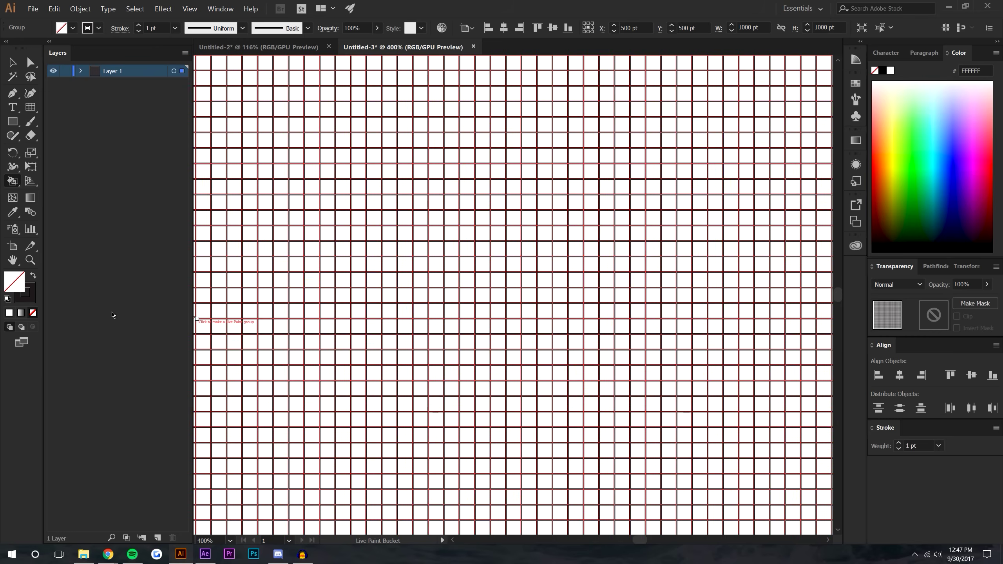
Paint some trial grid cells dark with no stroke, then undo those fills.
{"action": "left_click", "coordinate": [34, 277]}
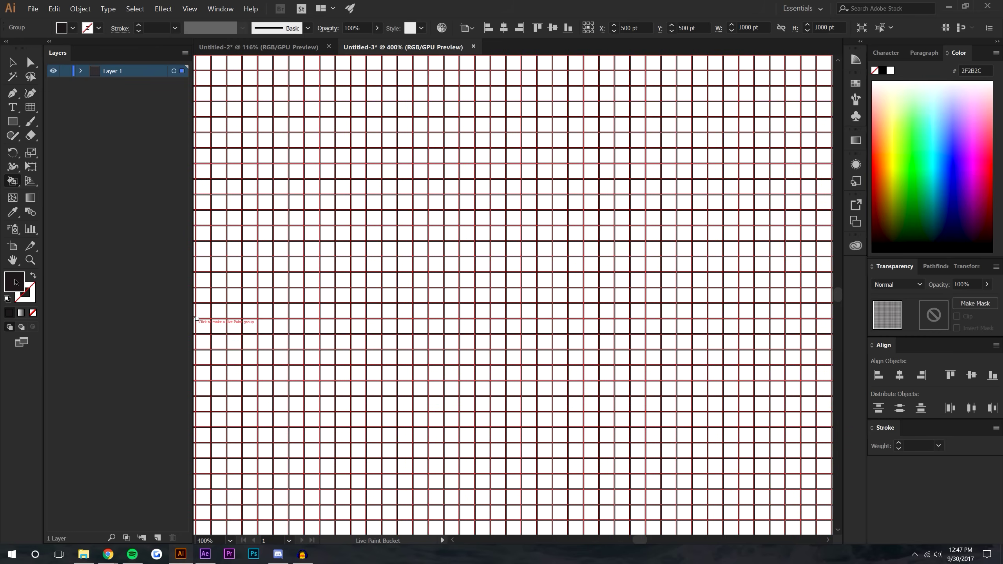
{"action": "left_click", "coordinate": [496, 218]}
{"action": "mouse_move", "coordinate": [513, 219]}
{"action": "left_mouse_down"}
{"action": "mouse_move", "coordinate": [509, 233]}
{"action": "mouse_move", "coordinate": [497, 233]}
{"action": "mouse_move", "coordinate": [497, 249]}
{"action": "mouse_move", "coordinate": [513, 249]}
{"action": "left_mouse_up"}
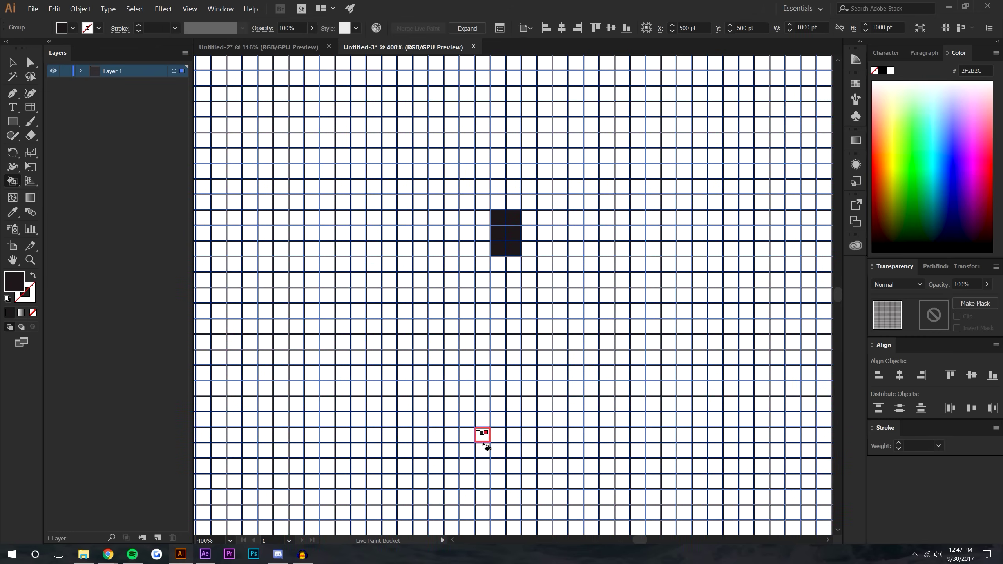
{"action": "mouse_move", "coordinate": [421, 327]}
{"action": "left_mouse_down"}
{"action": "mouse_move", "coordinate": [381, 259]}
{"action": "mouse_move", "coordinate": [367, 201]}
{"action": "mouse_move", "coordinate": [410, 138]}
{"action": "mouse_move", "coordinate": [526, 136]}
{"action": "mouse_move", "coordinate": [622, 218]}
{"action": "left_mouse_up"}
{"action": "left_click", "coordinate": [622, 373]}
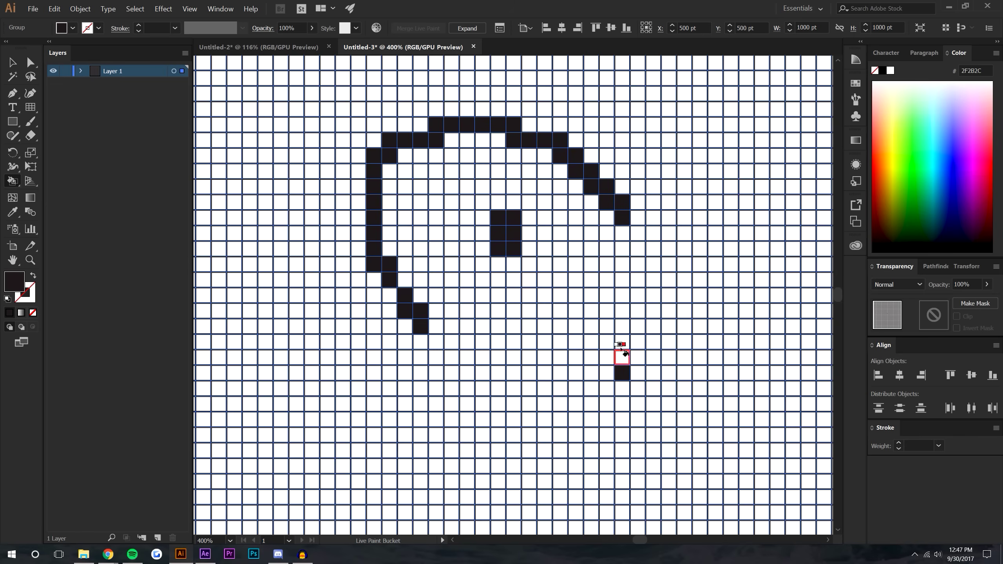
{"action": "mouse_move", "coordinate": [621, 351]}
{"action": "left_mouse_down"}
{"action": "mouse_move", "coordinate": [621, 322]}
{"action": "mouse_move", "coordinate": [622, 468]}
{"action": "left_mouse_up"}
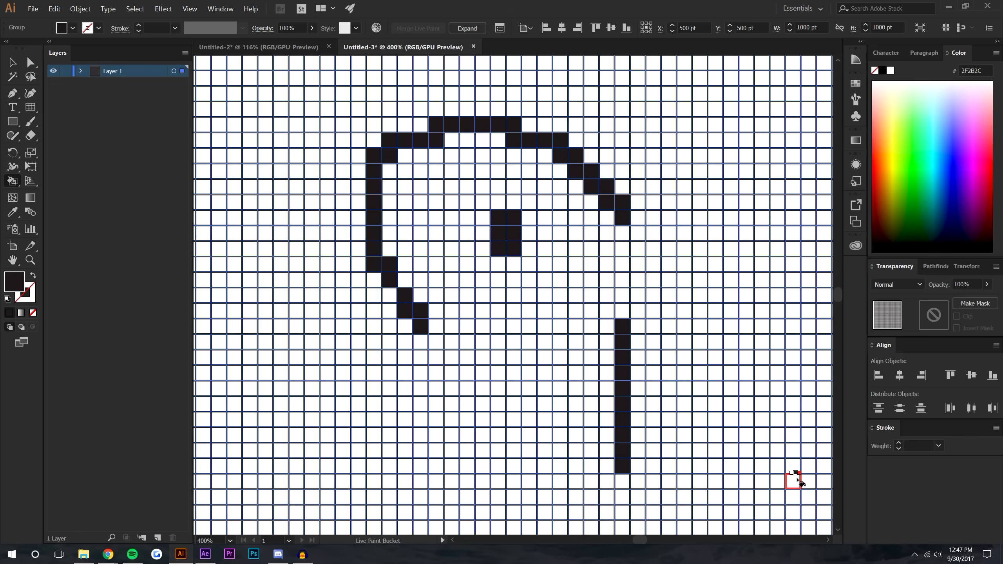
{"action": "key", "text": "ctrl+z"}
{"action": "key", "text": "ctrl+z"}
{"action": "key", "text": "ctrl+z"}
{"action": "key", "text": "ctrl+z"}
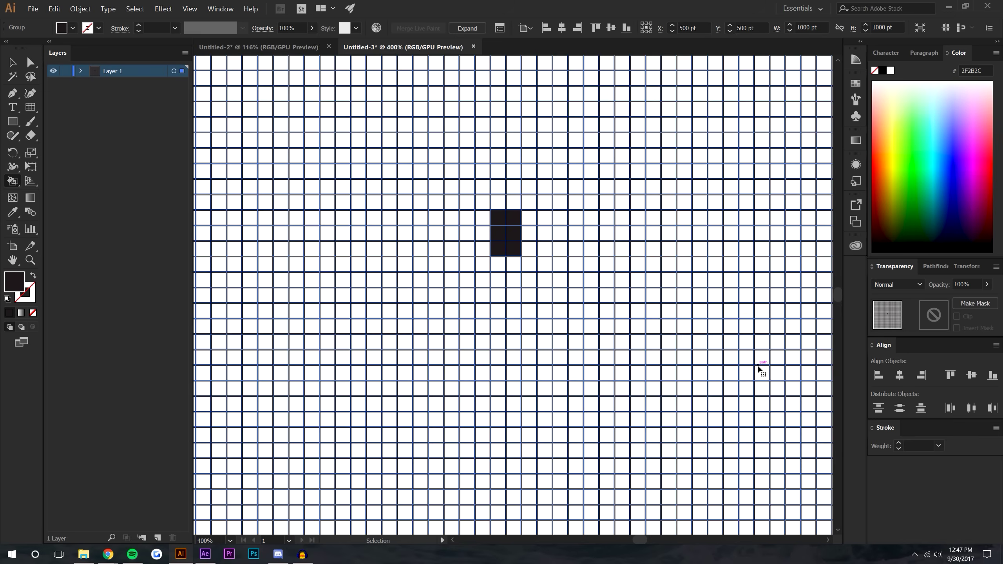
{"action": "key", "text": "ctrl+z"}
{"action": "key", "text": "ctrl+z"}
{"action": "key", "text": "ctrl+z"}
{"action": "key", "text": "ctrl+z"}
{"action": "key", "text": "ctrl+z"}
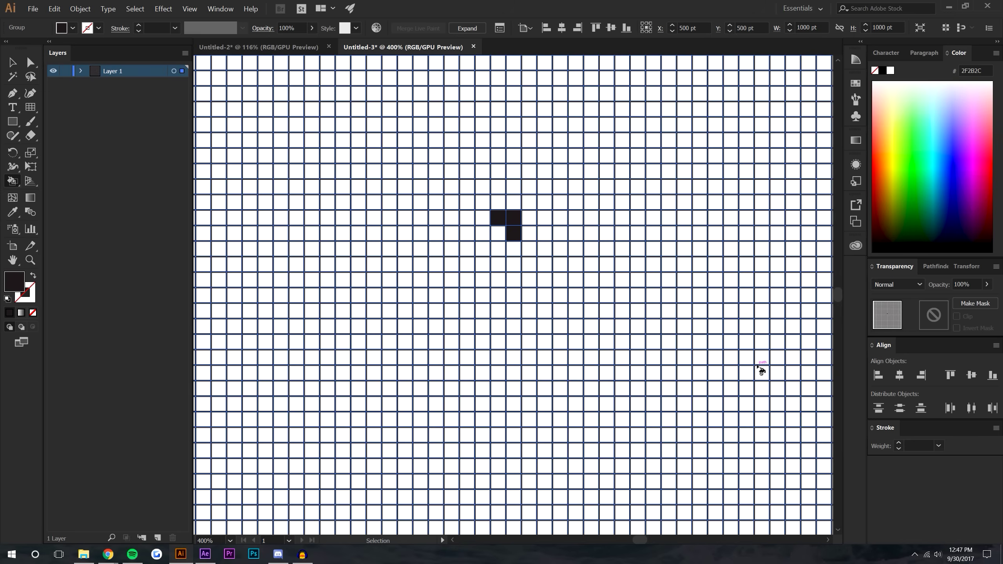
{"action": "key", "text": "ctrl+z"}
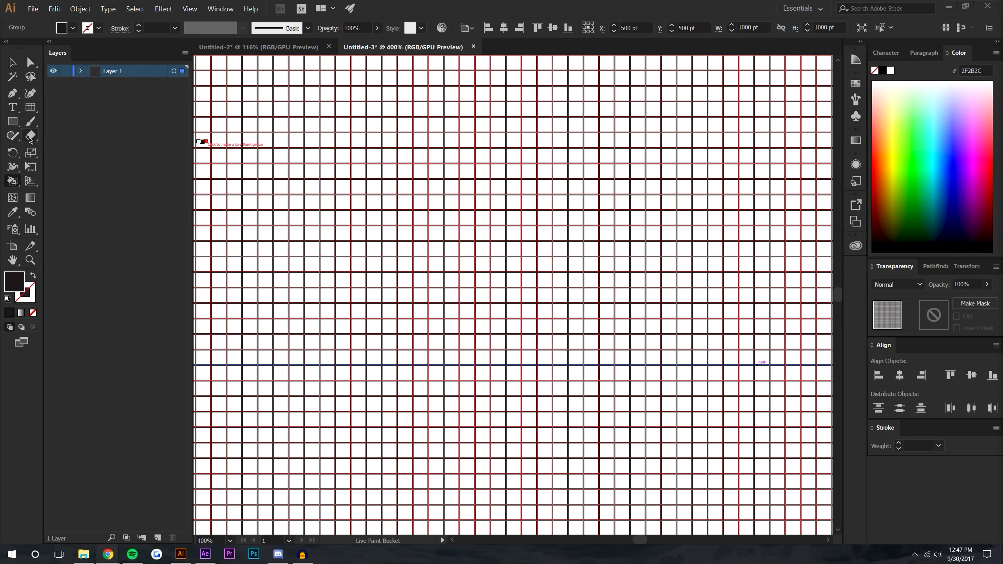
Add Layer 2 and move it beneath Layer 1.
{"action": "left_click", "coordinate": [157, 538]}
{"action": "left_click_drag", "start_coordinate": [103, 75], "coordinate": [109, 91]}
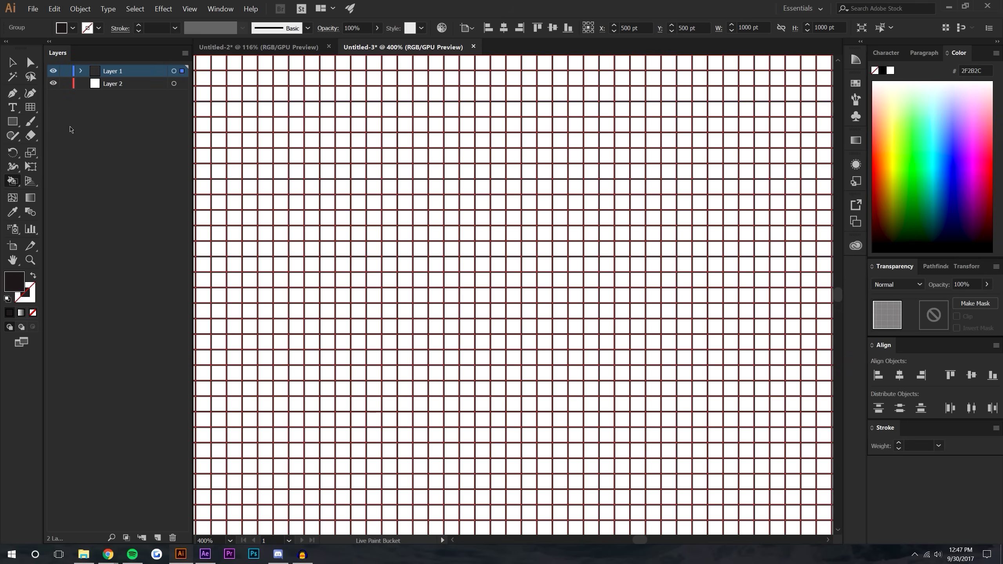
{"action": "left_click", "coordinate": [230, 540]}
{"action": "left_click", "coordinate": [254, 372]}
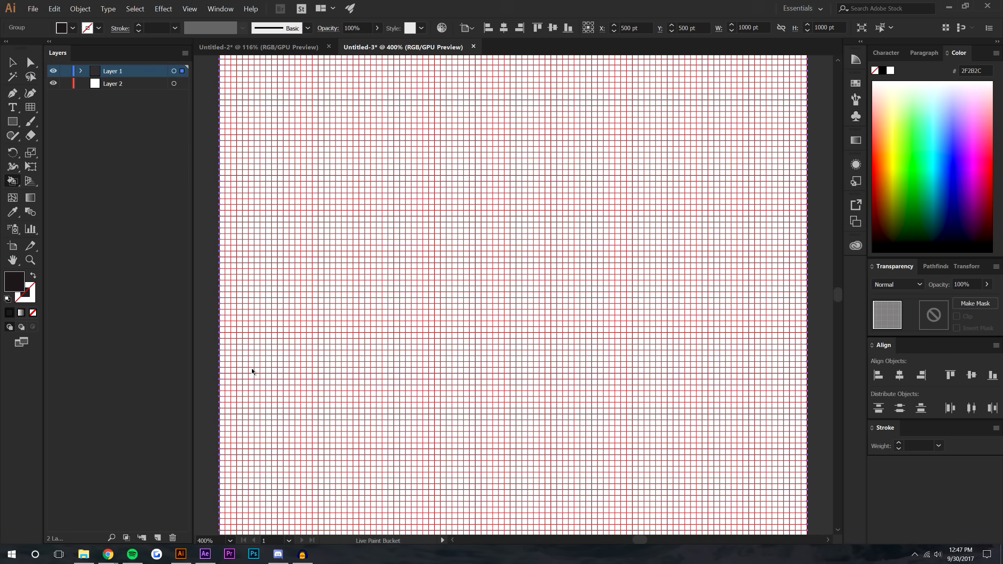
{"action": "left_click", "coordinate": [230, 541]}
{"action": "left_click", "coordinate": [253, 412]}
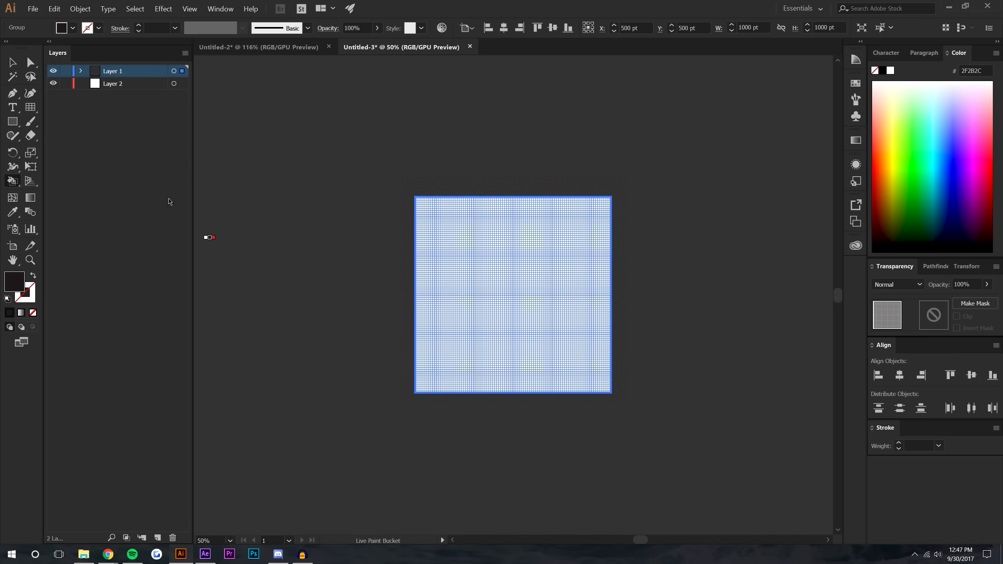
Deselect the grid and set the view to 66.67%.
{"action": "left_click", "coordinate": [12, 62]}
{"action": "left_click", "coordinate": [448, 173]}
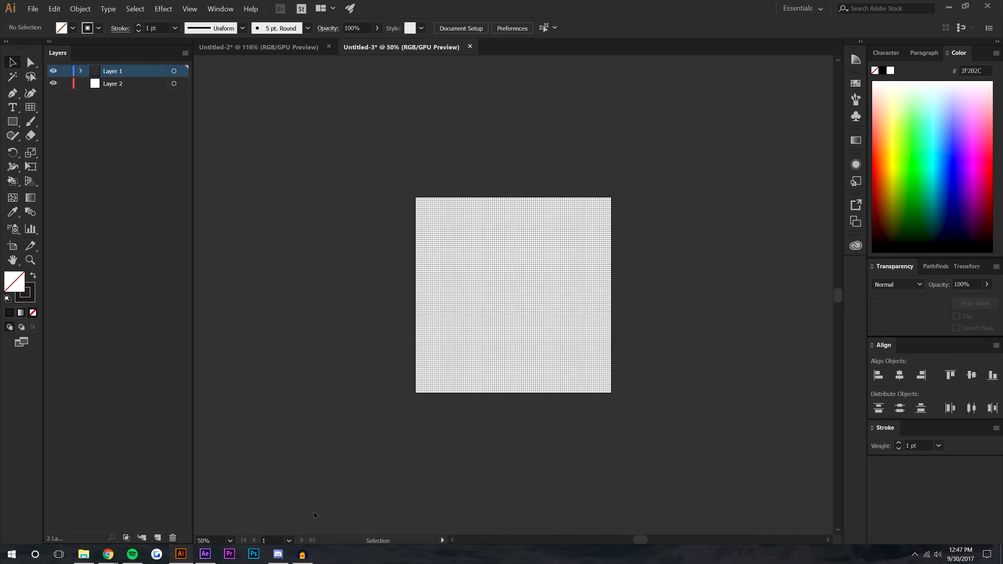
{"action": "left_click", "coordinate": [231, 540]}
{"action": "left_click", "coordinate": [246, 396]}
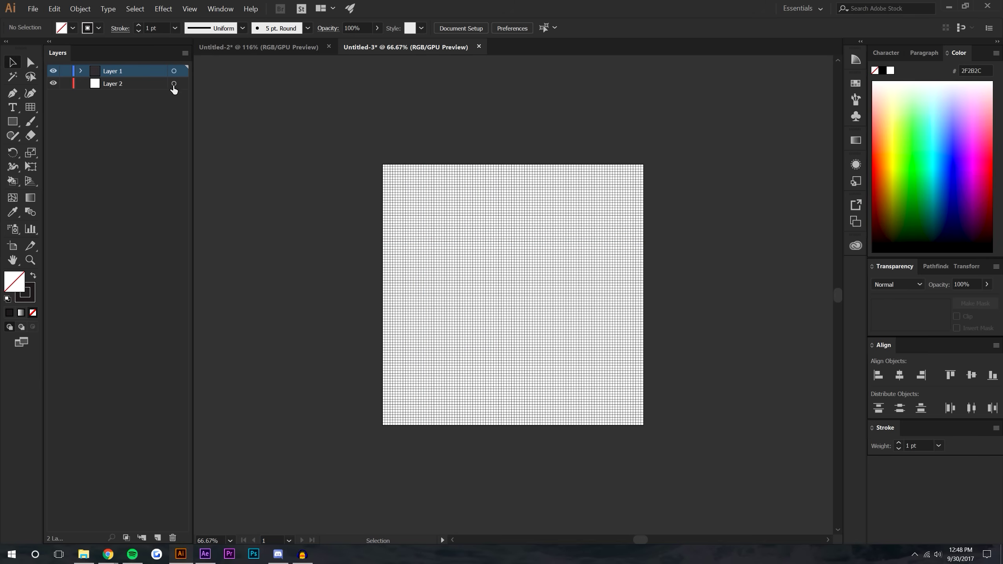
Draw a blue 1E75F4 rectangle covering the artboard on Layer 2.
{"action": "left_click", "coordinate": [119, 84]}
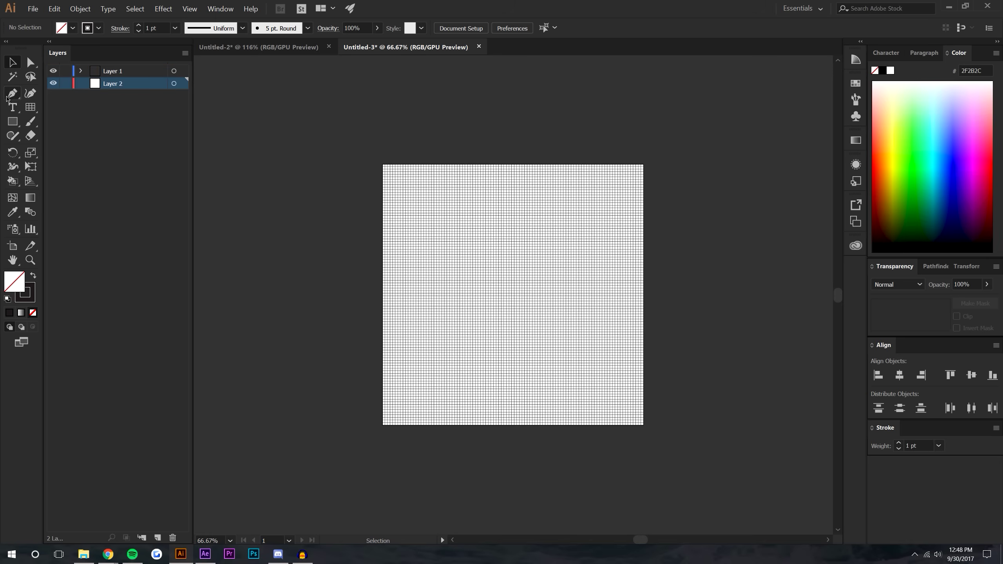
{"action": "left_click", "coordinate": [12, 121]}
{"action": "double_click", "coordinate": [29, 286]}
{"action": "left_click", "coordinate": [745, 266]}
{"action": "left_click_drag", "start_coordinate": [776, 289], "coordinate": [787, 317]}
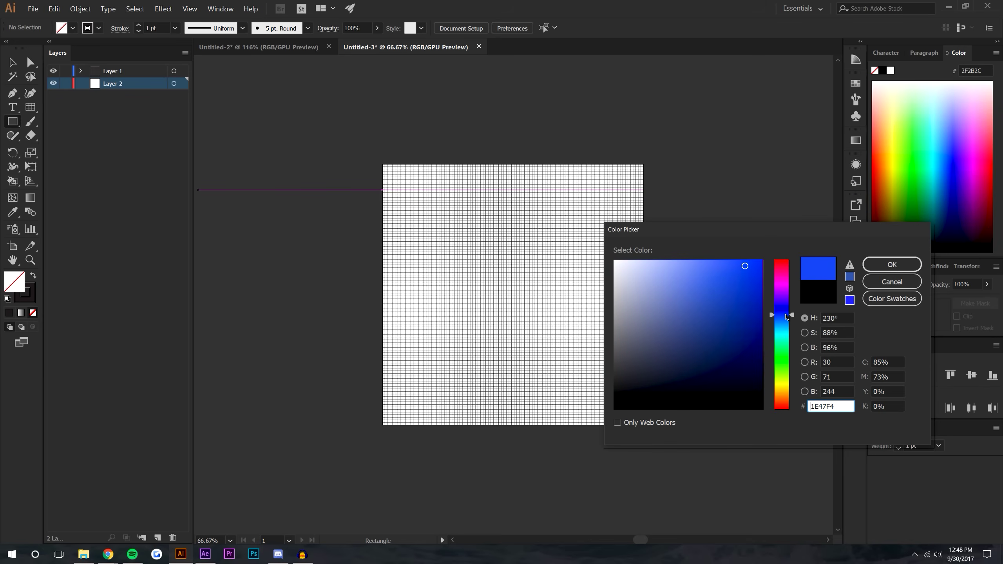
{"action": "left_click", "coordinate": [892, 264]}
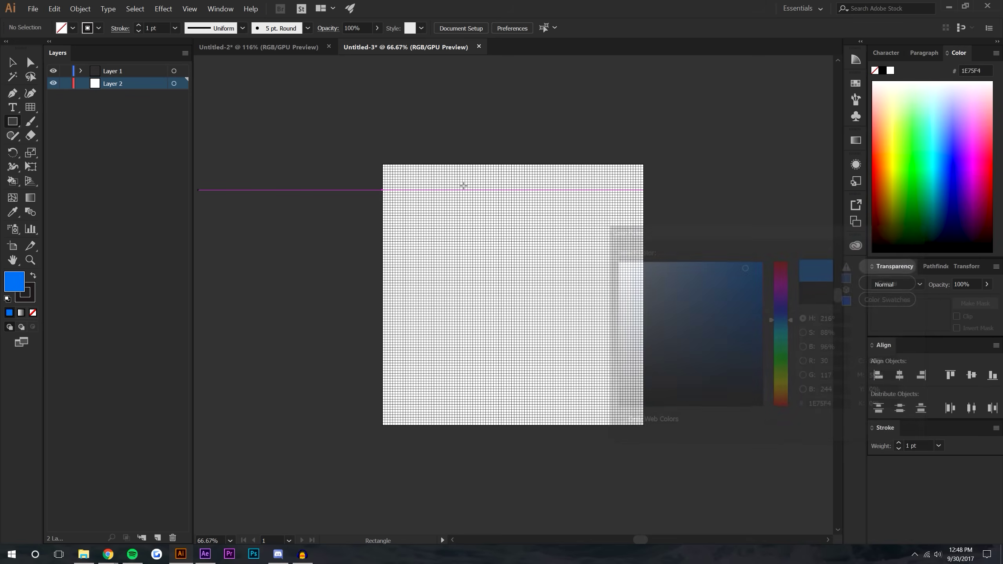
{"action": "left_click_drag", "start_coordinate": [380, 163], "coordinate": [647, 428]}
Deselect the rectangle, lock Layer 2, and zoom to 300%.
{"action": "left_click", "coordinate": [12, 62]}
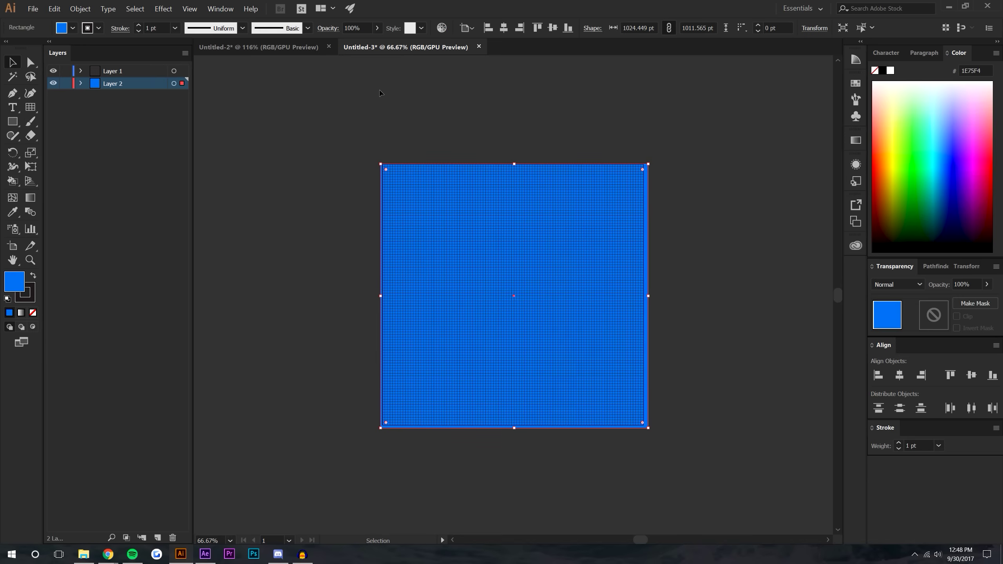
{"action": "left_click", "coordinate": [382, 94]}
{"action": "left_click", "coordinate": [65, 84]}
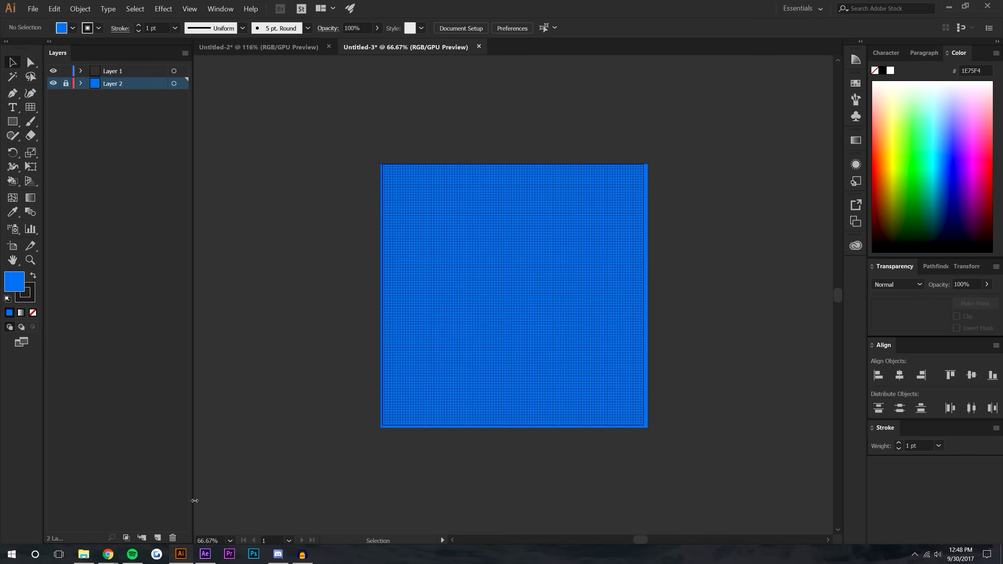
{"action": "left_click", "coordinate": [230, 540]}
{"action": "left_click", "coordinate": [268, 345]}
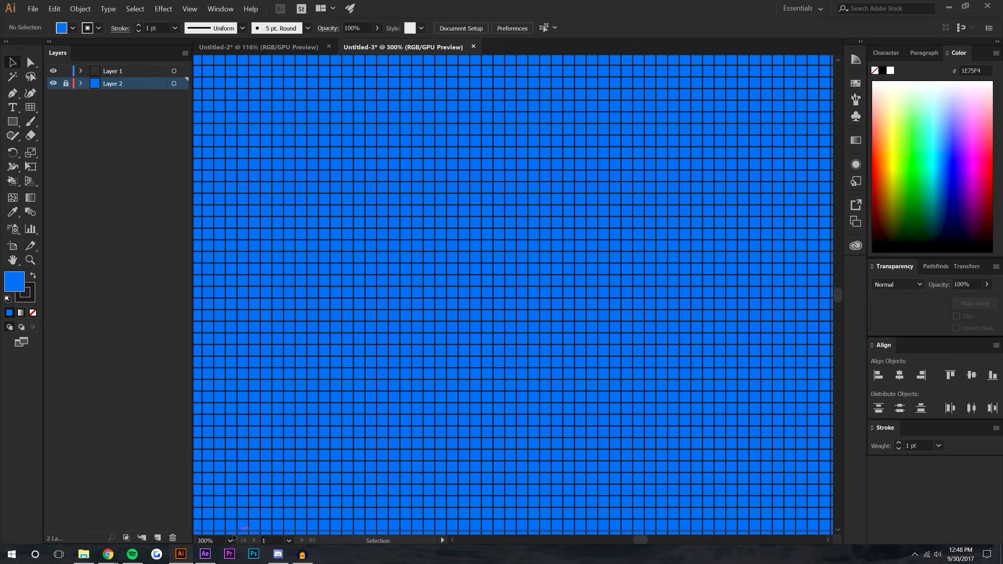
Paint the arrow-pointer outline cells white (FFFFFF) on the Layer 1 grid.
{"action": "left_click", "coordinate": [175, 71]}
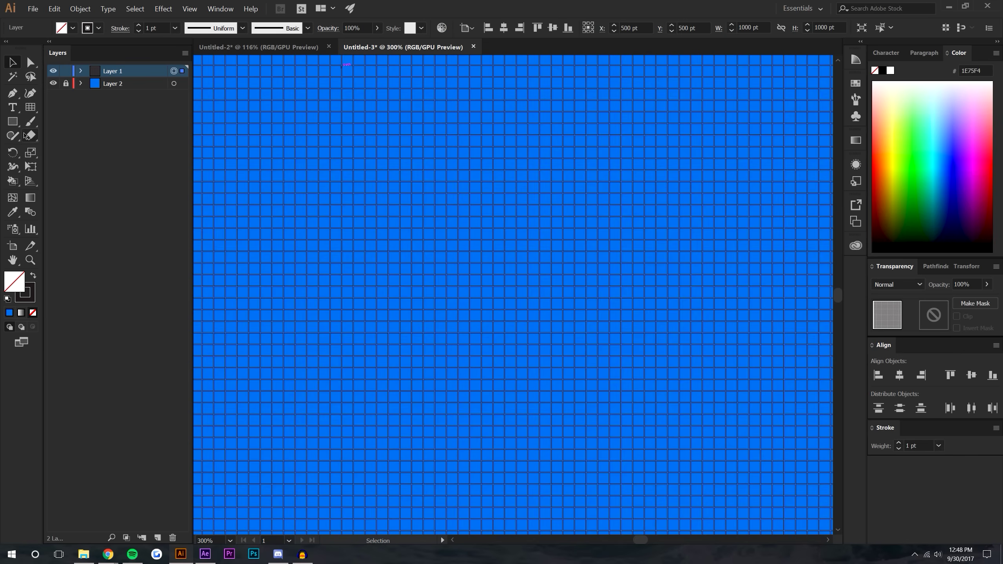
{"action": "left_click", "coordinate": [12, 182]}
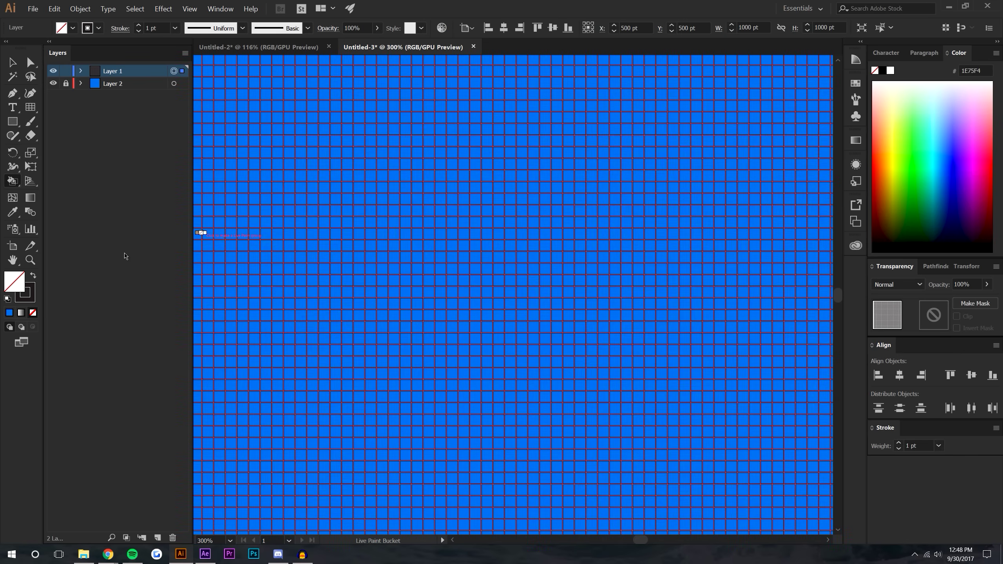
{"action": "left_click", "coordinate": [34, 276]}
{"action": "double_click", "coordinate": [14, 282]}
{"action": "type", "text": "FFFFFF"}
{"action": "left_click", "coordinate": [892, 264]}
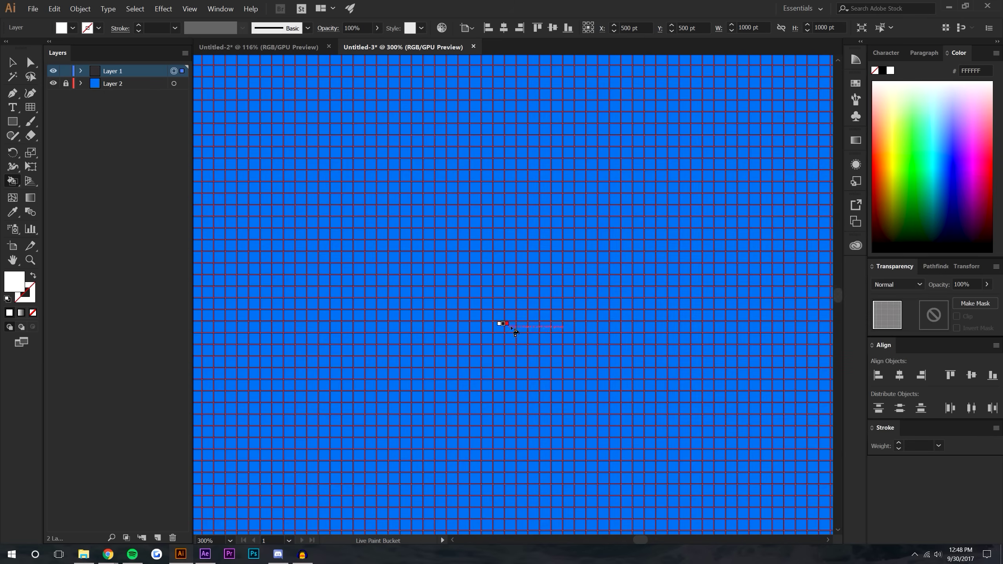
{"action": "mouse_move", "coordinate": [515, 331]}
{"action": "left_mouse_down"}
{"action": "mouse_move", "coordinate": [561, 290]}
{"action": "mouse_move", "coordinate": [576, 343]}
{"action": "mouse_move", "coordinate": [602, 352]}
{"action": "mouse_move", "coordinate": [618, 342]}
{"action": "mouse_move", "coordinate": [605, 280]}
{"action": "left_mouse_up"}
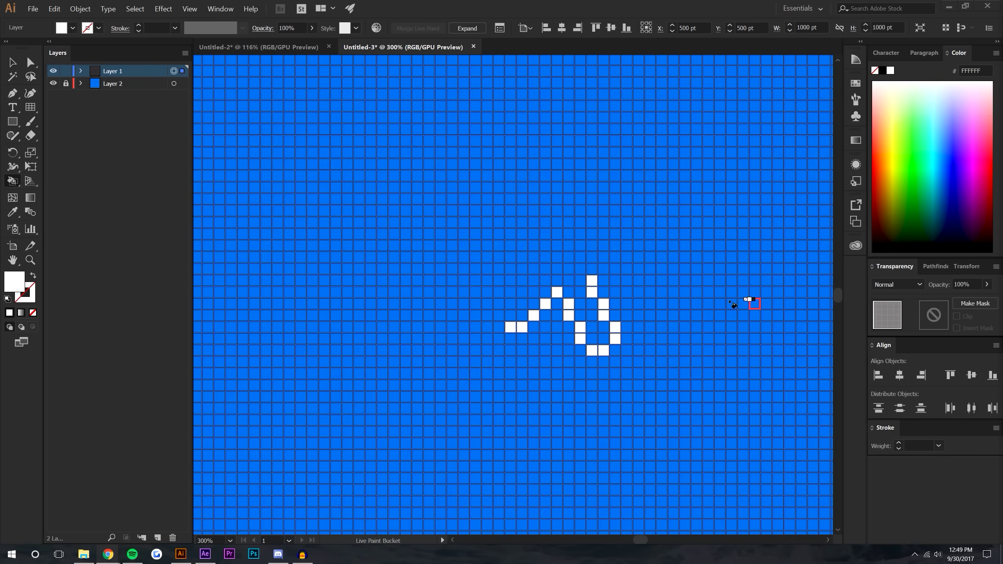
{"action": "mouse_move", "coordinate": [611, 278]}
{"action": "left_mouse_down"}
{"action": "mouse_move", "coordinate": [640, 282]}
{"action": "mouse_move", "coordinate": [580, 210]}
{"action": "left_mouse_up"}
{"action": "mouse_move", "coordinate": [517, 316]}
{"action": "left_mouse_down"}
{"action": "mouse_move", "coordinate": [510, 206]}
{"action": "mouse_move", "coordinate": [533, 161]}
{"action": "mouse_move", "coordinate": [515, 143]}
{"action": "left_mouse_up"}
Fill the arrow's interior cells black (000000).
{"action": "double_click", "coordinate": [14, 281]}
{"action": "type", "text": "000000"}
{"action": "key", "text": "Return"}
{"action": "mouse_move", "coordinate": [522, 244]}
{"action": "left_mouse_down"}
{"action": "mouse_move", "coordinate": [522, 277]}
{"action": "mouse_move", "coordinate": [522, 176]}
{"action": "mouse_move", "coordinate": [592, 240]}
{"action": "mouse_move", "coordinate": [548, 227]}
{"action": "mouse_move", "coordinate": [551, 292]}
{"action": "mouse_move", "coordinate": [592, 332]}
{"action": "left_mouse_up"}
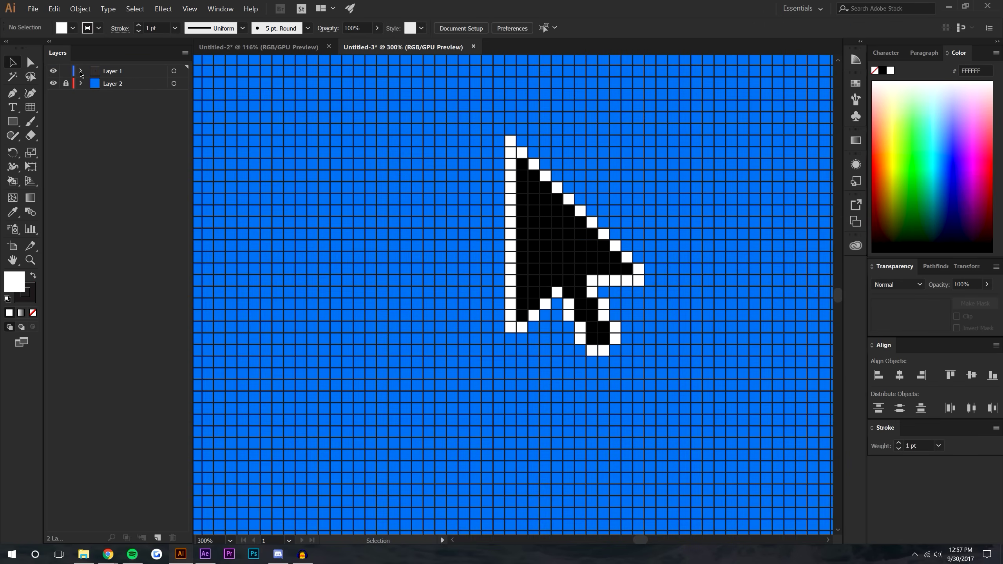
Show Layer 1's contents, select the pointer artwork, and ungroup the Live Paint group.
{"action": "left_click", "coordinate": [80, 71]}
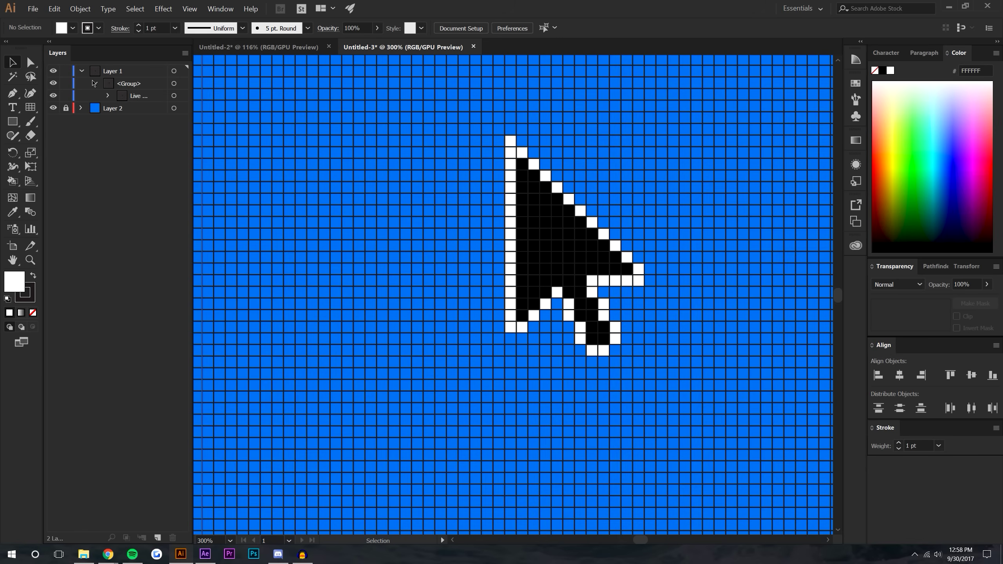
{"action": "left_click", "coordinate": [108, 95]}
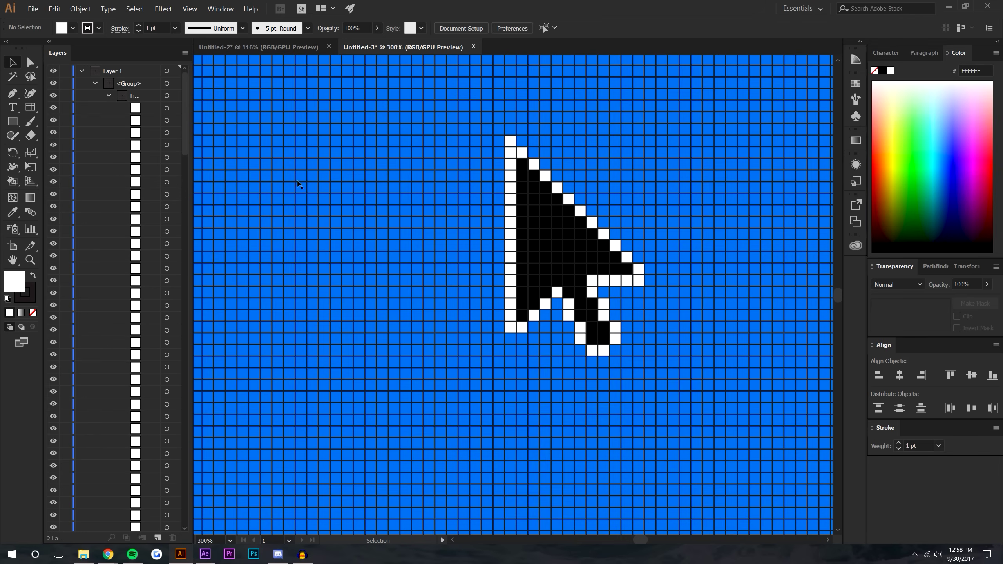
{"action": "left_click", "coordinate": [299, 184]}
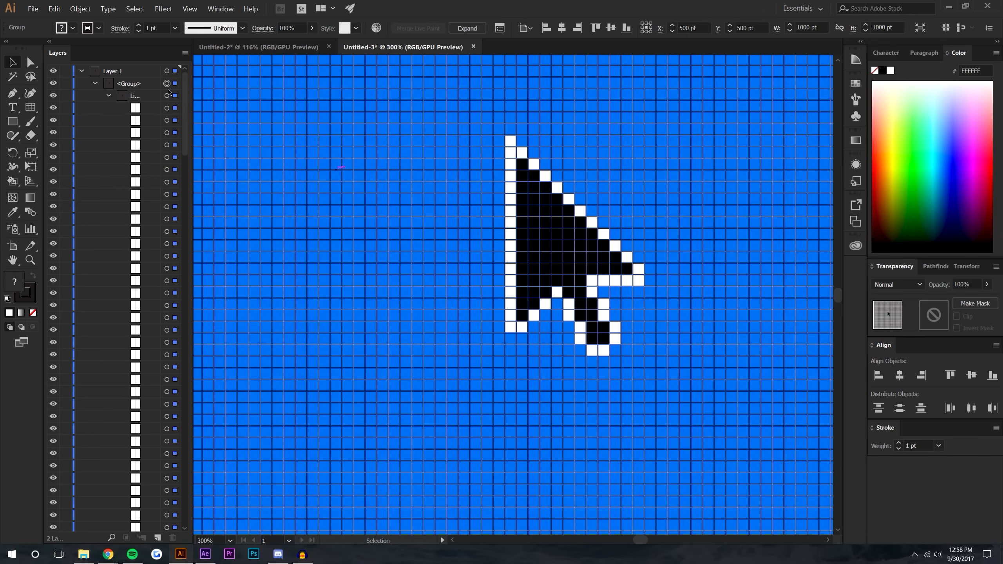
{"action": "left_click_drag", "start_coordinate": [191, 79], "coordinate": [234, 86]}
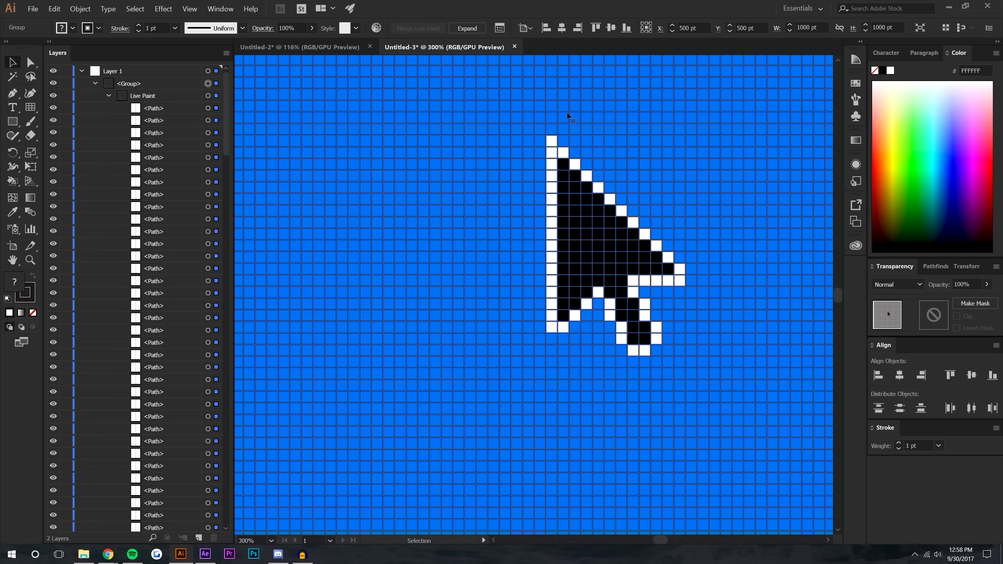
{"action": "key", "text": "ctrl+shift+a"}
{"action": "left_click", "coordinate": [578, 129]}
{"action": "right_click", "coordinate": [577, 125]}
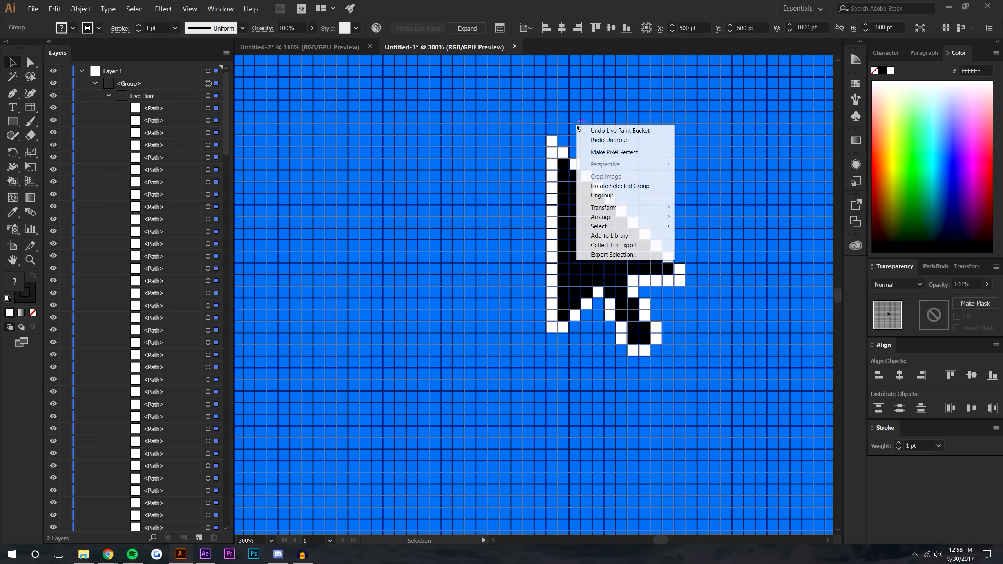
{"action": "left_click", "coordinate": [614, 196]}
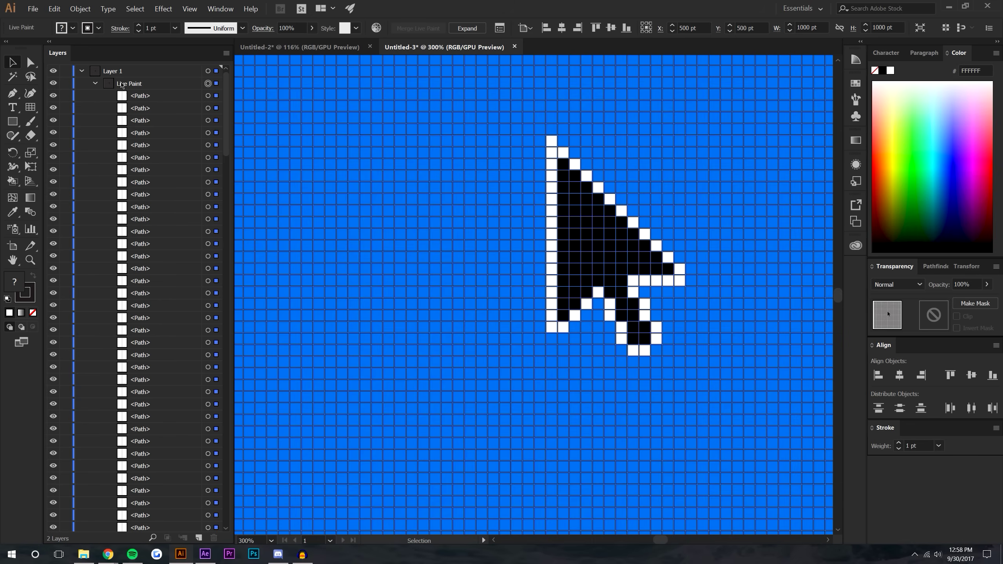
Expand the Live Paint via Object > Live Paint > Expand and delete the grid-lines group.
{"action": "left_click", "coordinate": [83, 10]}
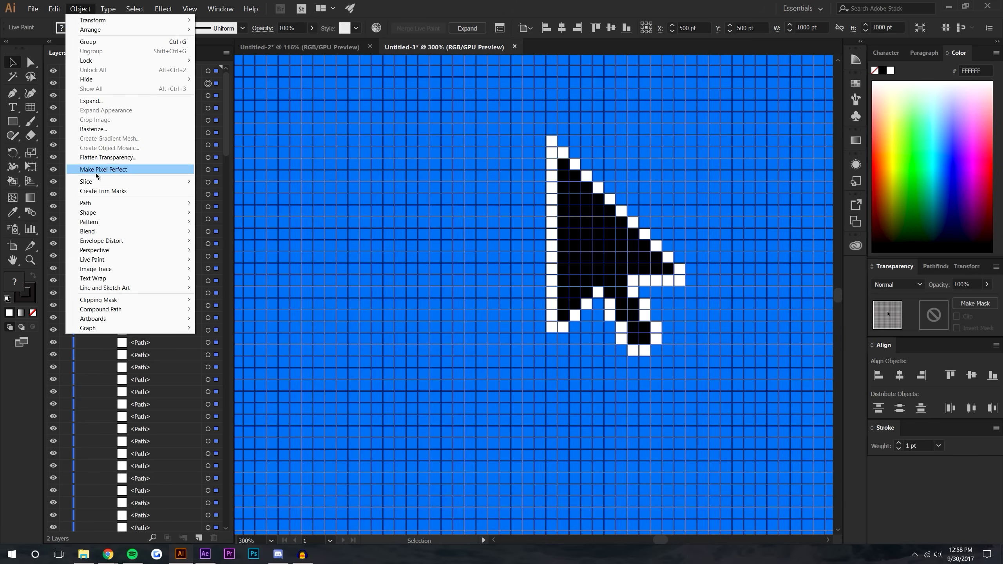
{"action": "mouse_move", "coordinate": [102, 260]}
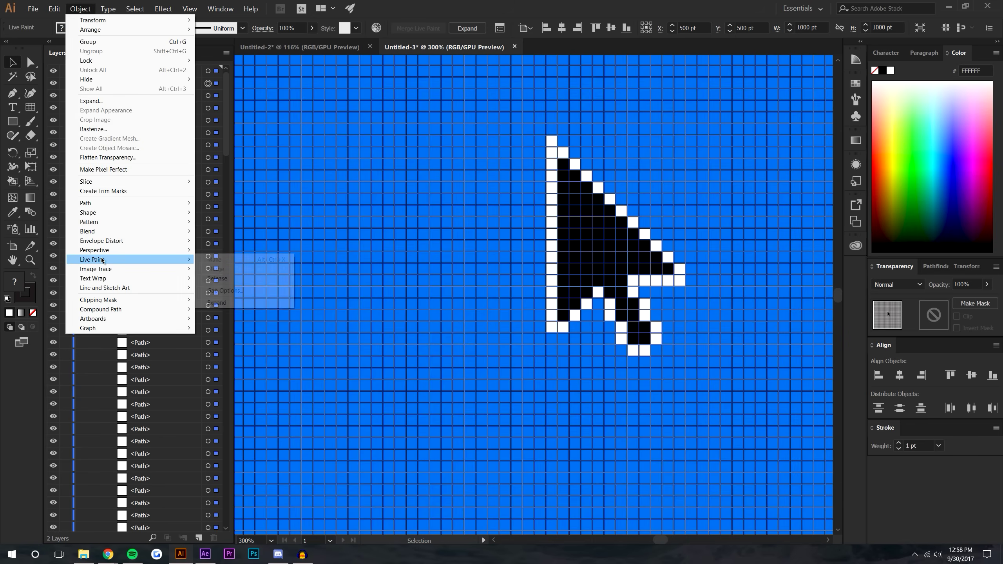
{"action": "left_click", "coordinate": [224, 302]}
{"action": "left_click", "coordinate": [94, 83]}
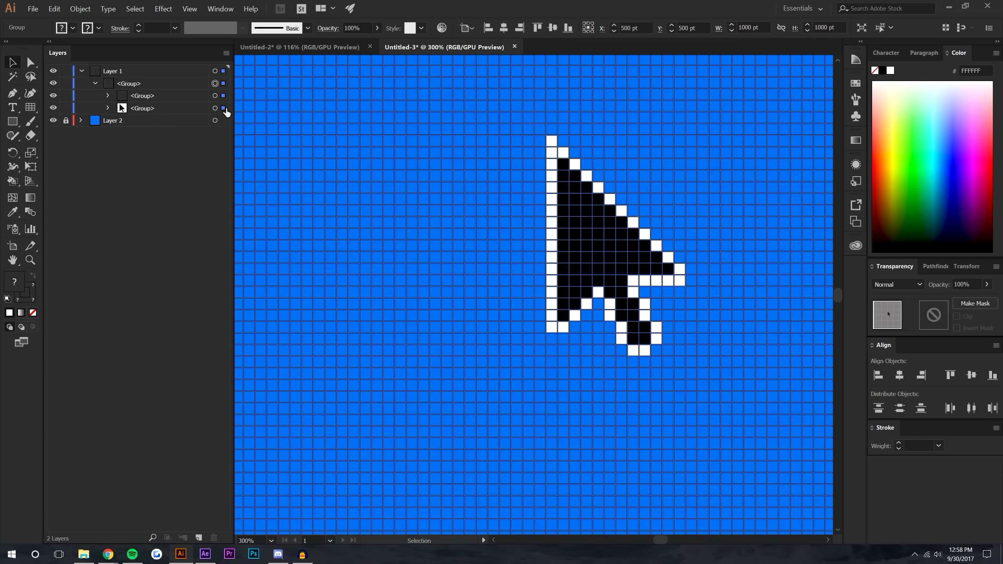
{"action": "left_click", "coordinate": [221, 108]}
{"action": "left_click", "coordinate": [221, 96]}
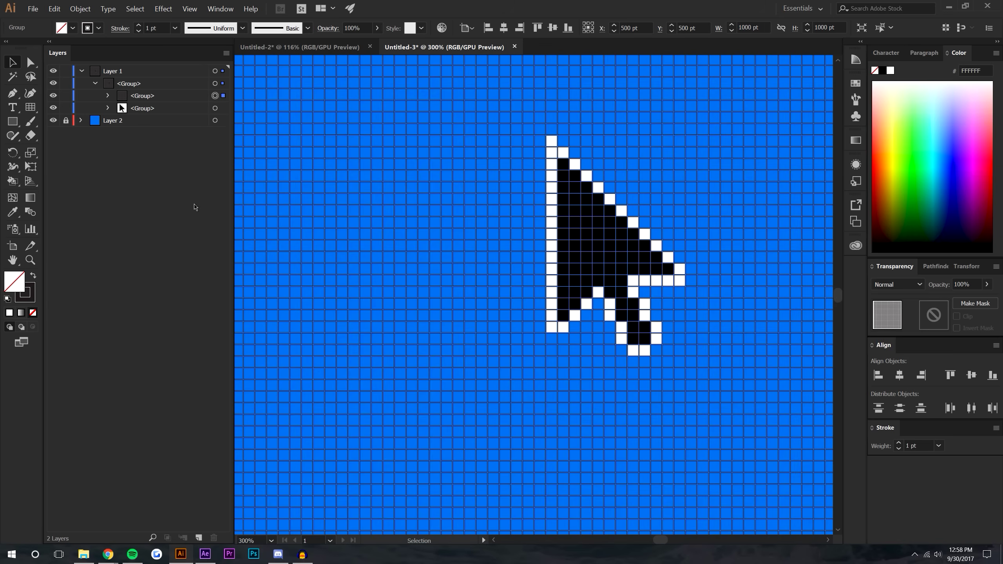
{"action": "key", "text": "Delete"}
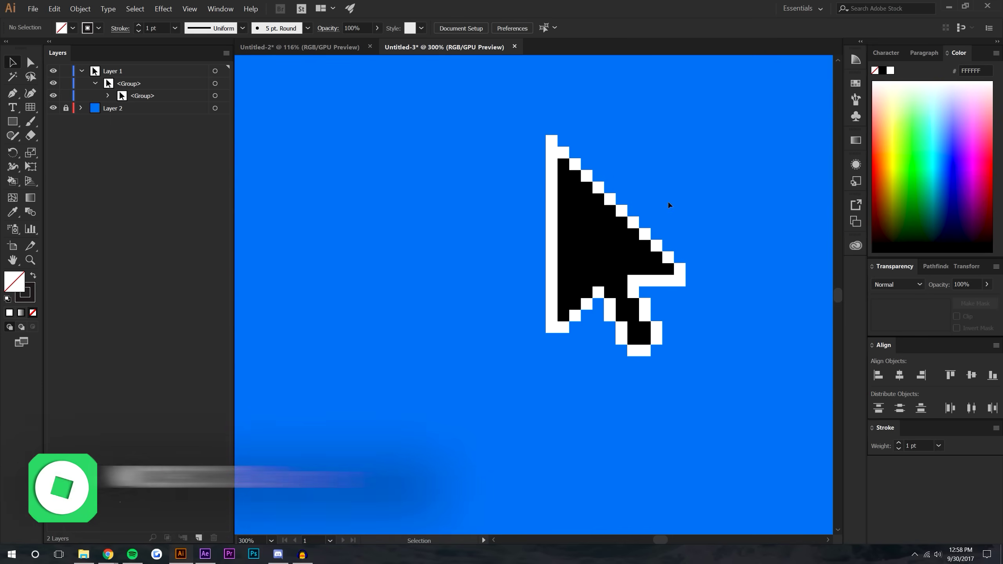
Collapse Layer 1, lock the blue background layer, and view the artboard at 100%.
{"action": "left_click", "coordinate": [82, 71]}
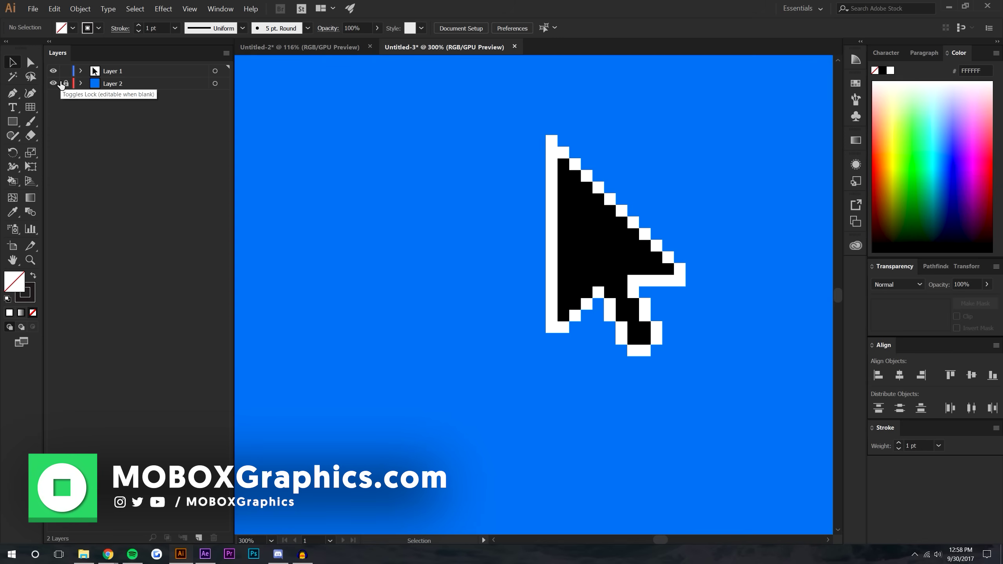
{"action": "left_click", "coordinate": [61, 84]}
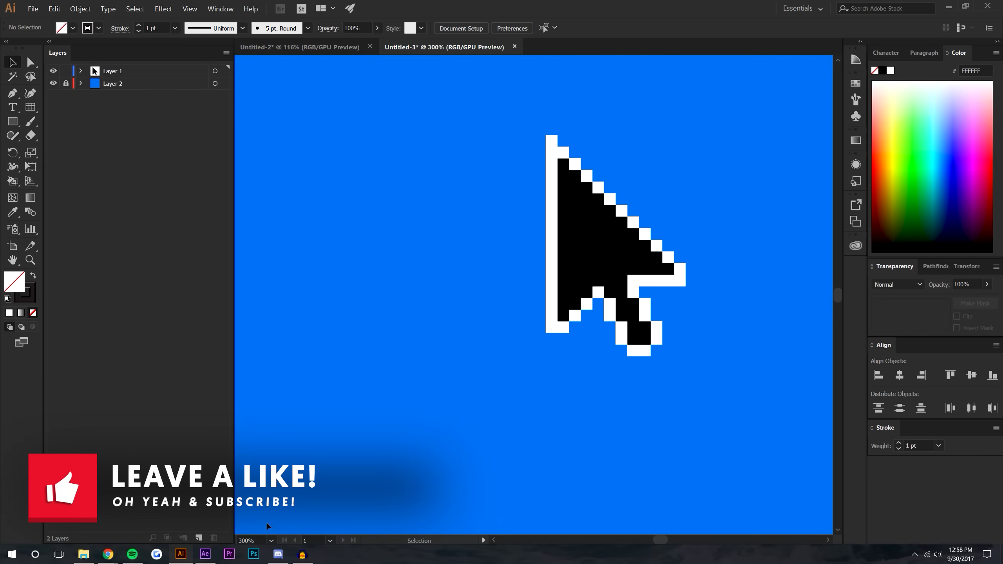
{"action": "left_click", "coordinate": [271, 540]}
{"action": "left_click", "coordinate": [289, 384]}
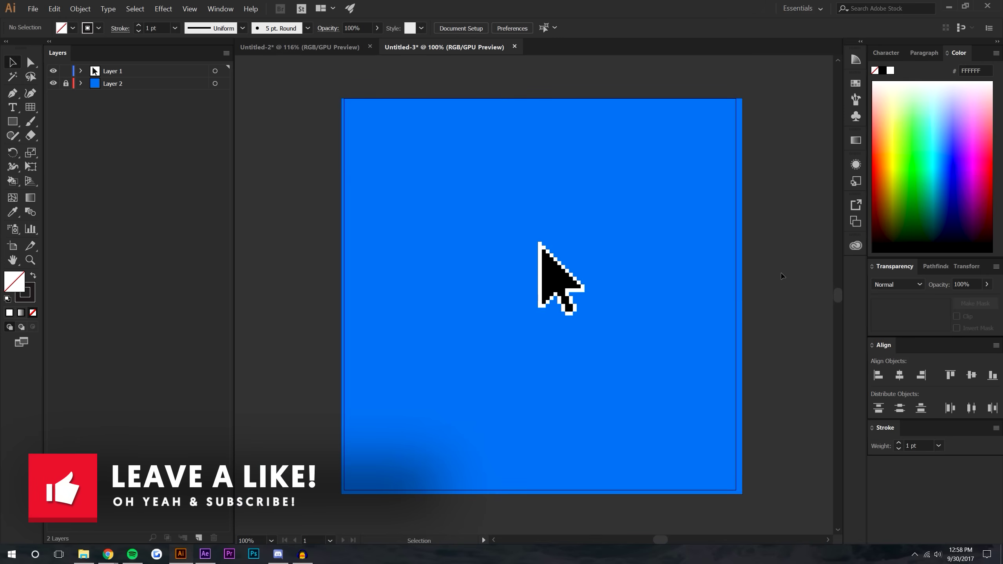